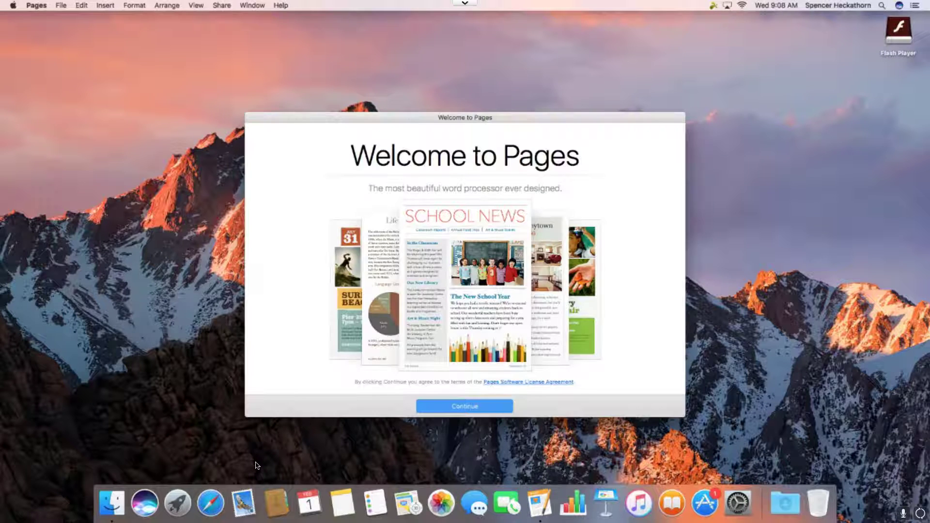
Dismiss the Pages welcome dialog and bring up the Choose a Template gallery
{"action": "left_click", "coordinate": [460, 411]}
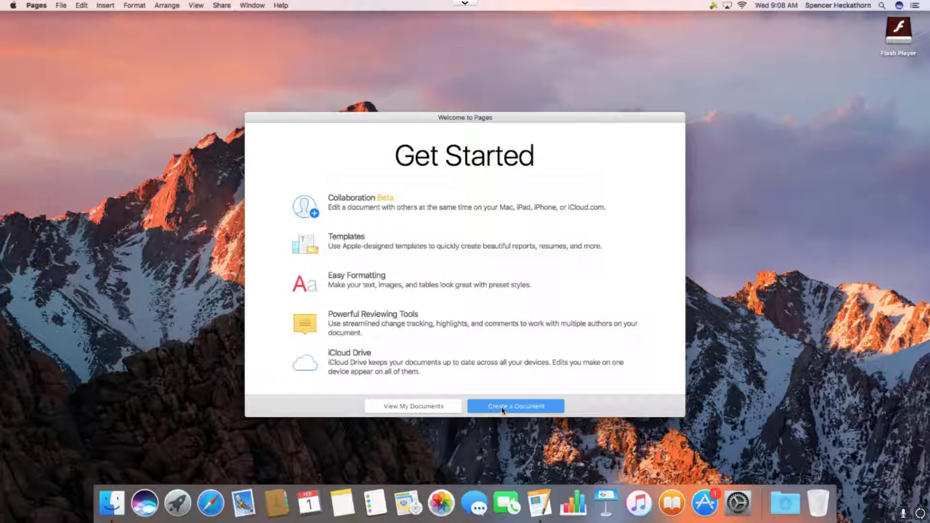
{"action": "left_click", "coordinate": [510, 407]}
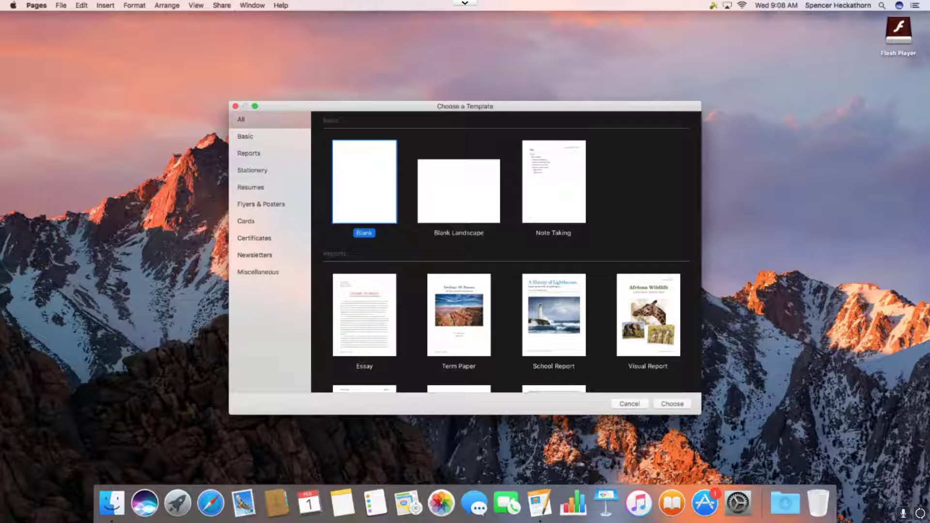
Start a Blank document, type 'This is my test document', and save it as 'test doc'
{"action": "left_click", "coordinate": [674, 403]}
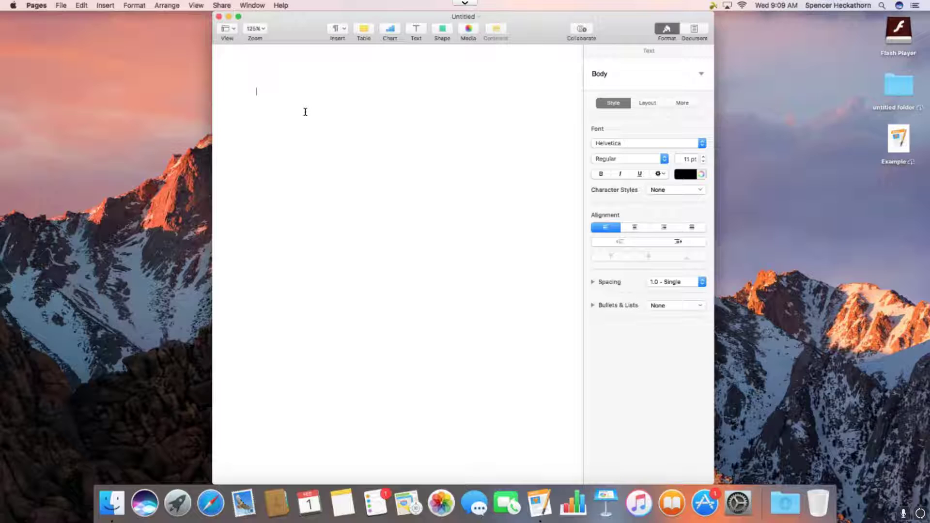
{"action": "type", "text": "This is my test document"}
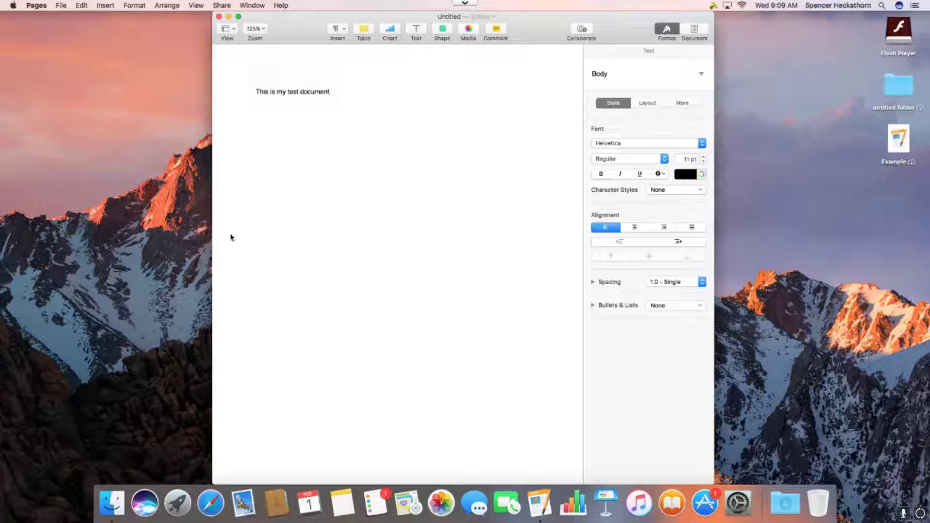
{"action": "left_click", "coordinate": [37, 4]}
{"action": "left_click", "coordinate": [61, 5]}
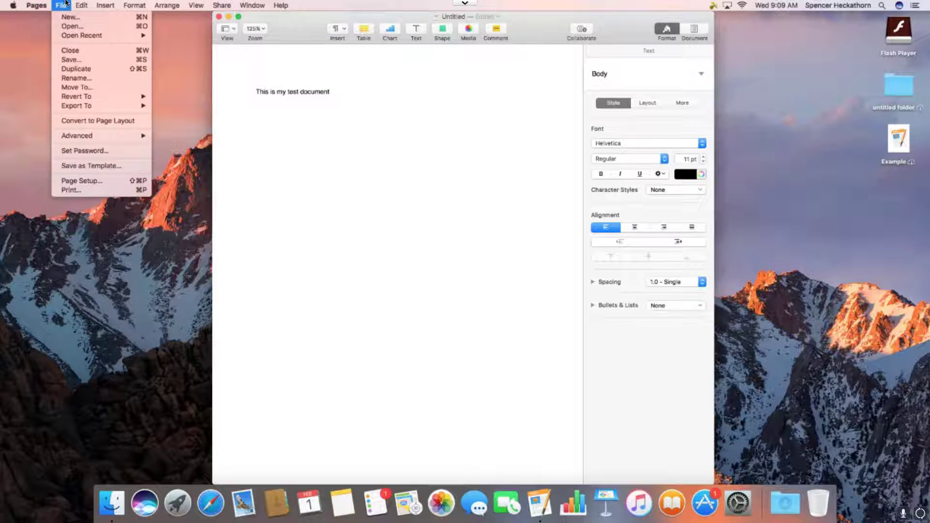
{"action": "left_click", "coordinate": [88, 60]}
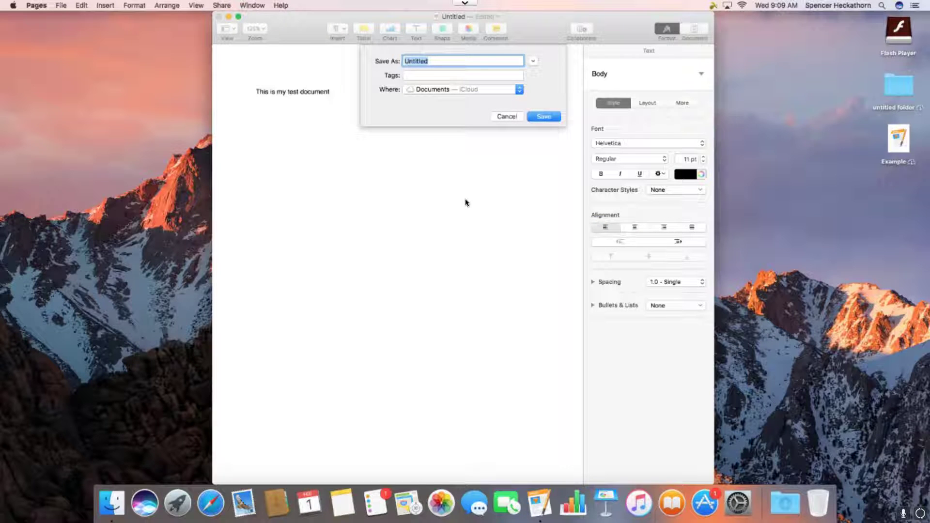
{"action": "type", "text": "test doc"}
{"action": "left_click", "coordinate": [542, 116]}
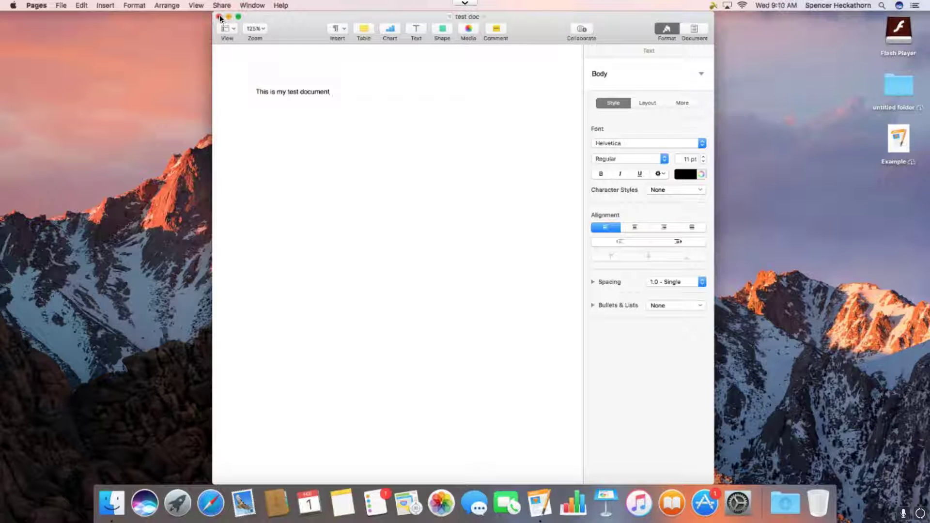
Close test doc, try opening the desktop Example file, and dismiss the missing index.xml error
{"action": "key", "text": "super+w"}
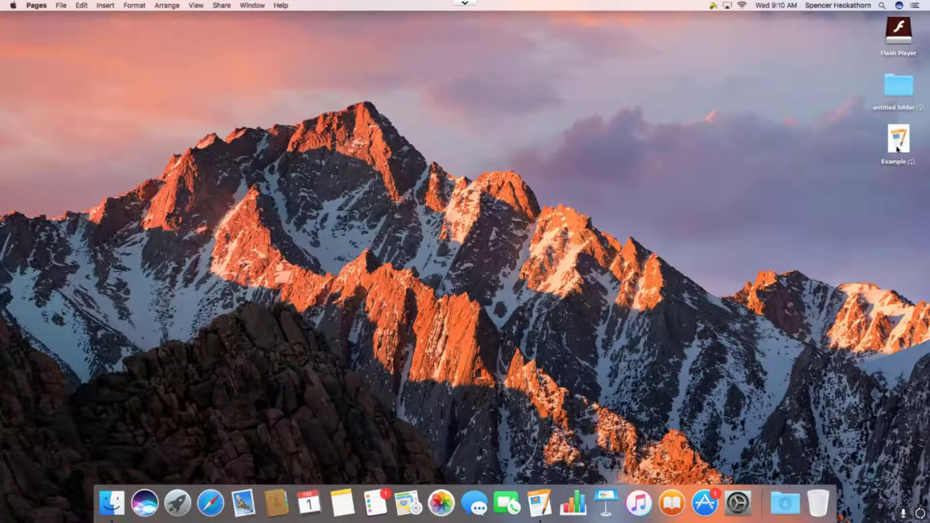
{"action": "left_click", "coordinate": [894, 142]}
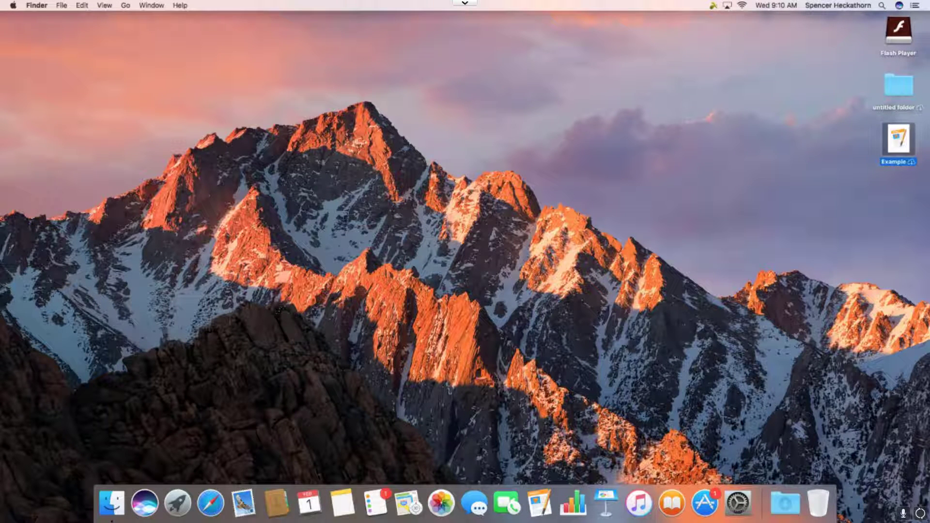
{"action": "key", "text": "Return"}
{"action": "key", "text": "Return"}
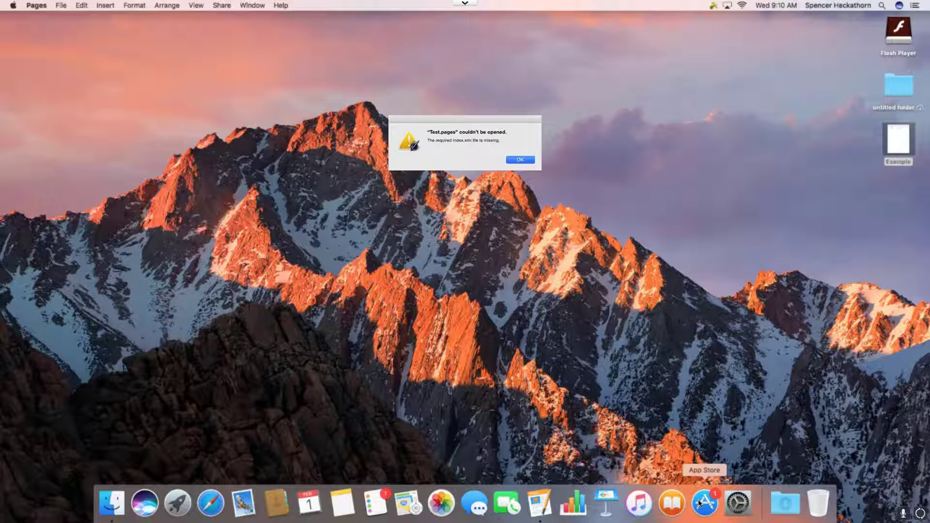
{"action": "key", "text": "Return"}
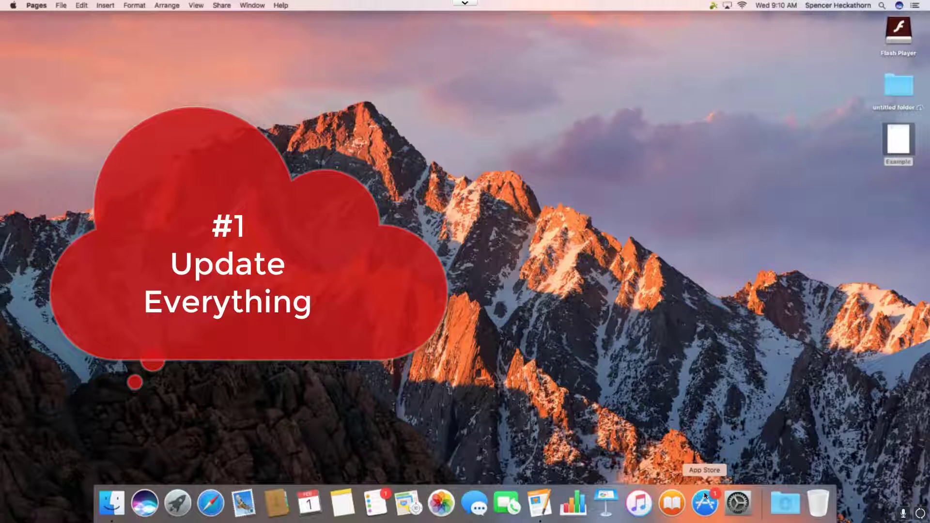
Install the macOS Sierra Update 10.12.3 from App Store Updates and restart the Mac
{"action": "left_click", "coordinate": [705, 496]}
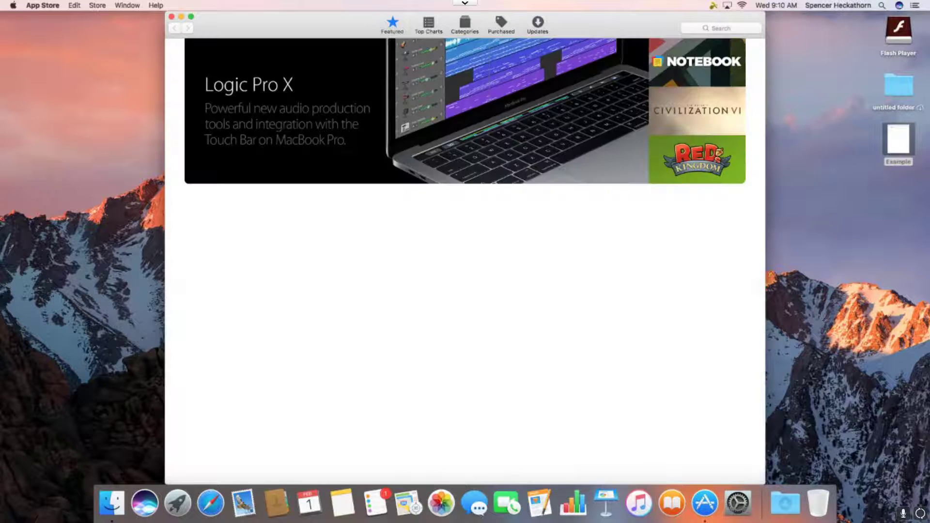
{"action": "left_click", "coordinate": [538, 32]}
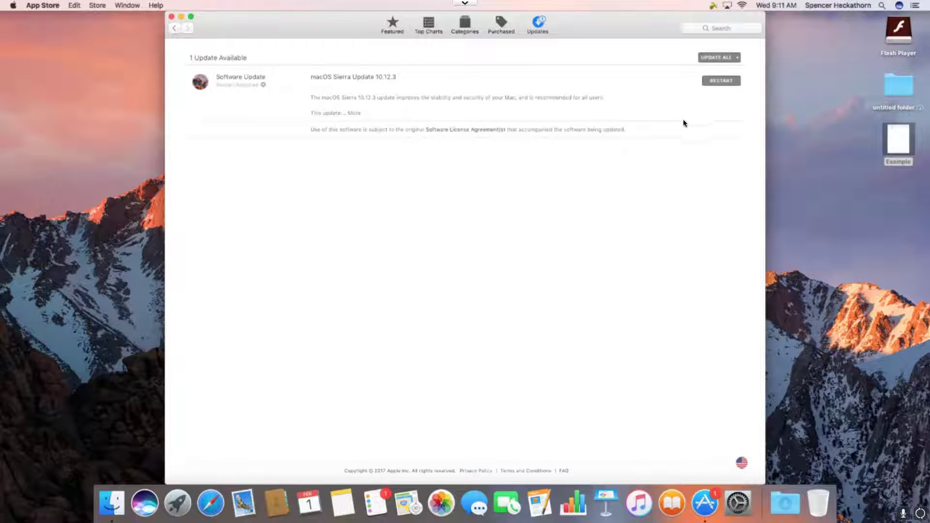
{"action": "left_click", "coordinate": [710, 84]}
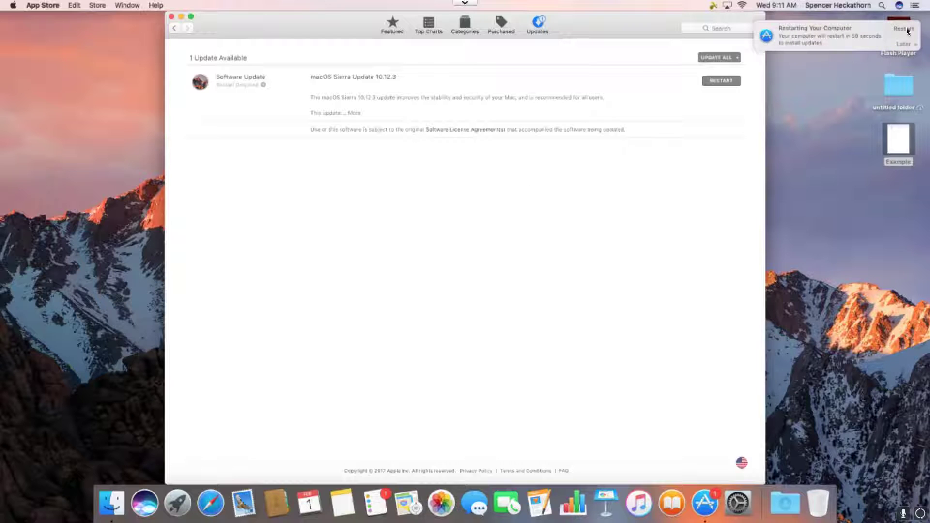
{"action": "left_click", "coordinate": [905, 29]}
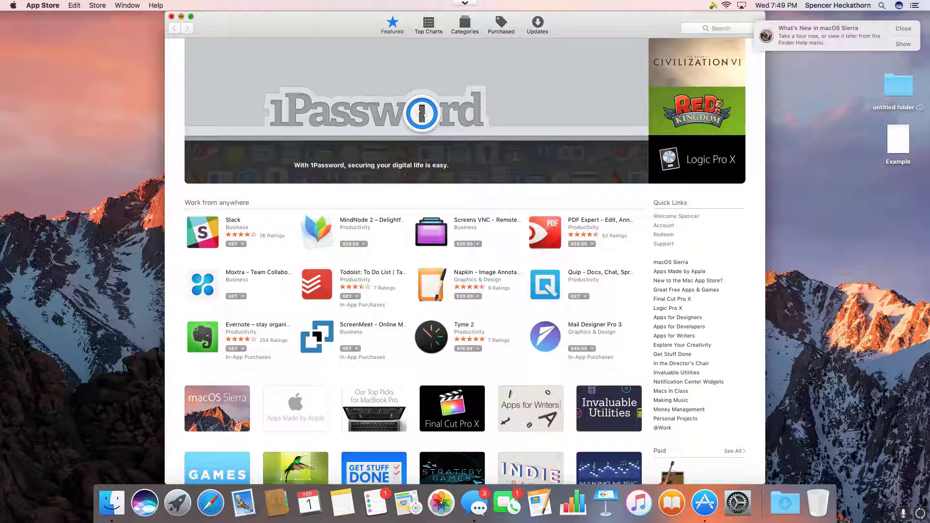
{"action": "key", "text": "super+alt+t"}
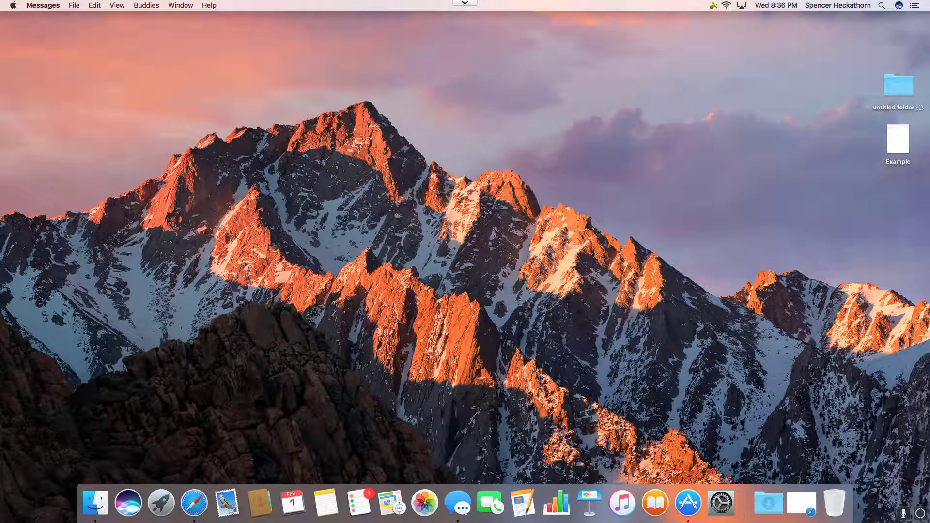
Rename the desktop Example file to 'test' and copy it onto the USB20FD drive
{"action": "double_click", "coordinate": [897, 141]}
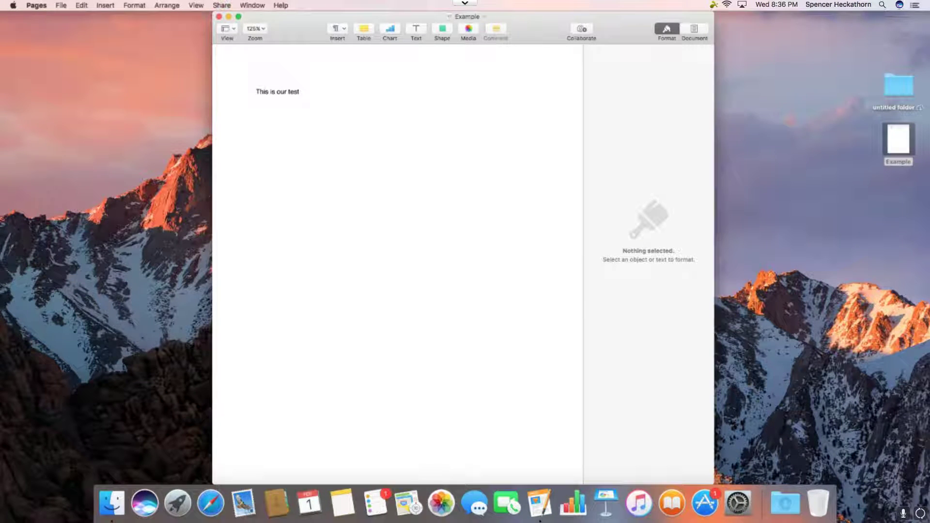
{"action": "left_click", "coordinate": [228, 17]}
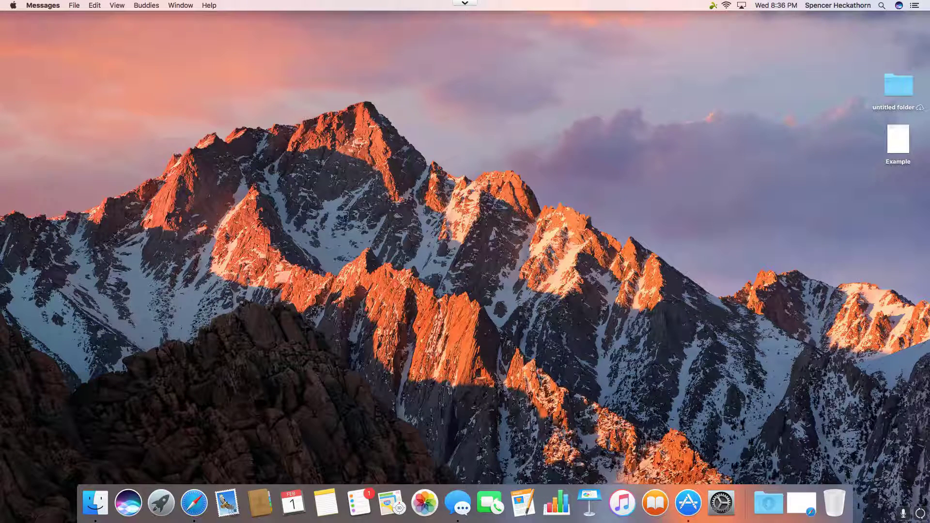
{"action": "left_click", "coordinate": [898, 140]}
{"action": "right_click", "coordinate": [899, 160]}
{"action": "left_click", "coordinate": [814, 222]}
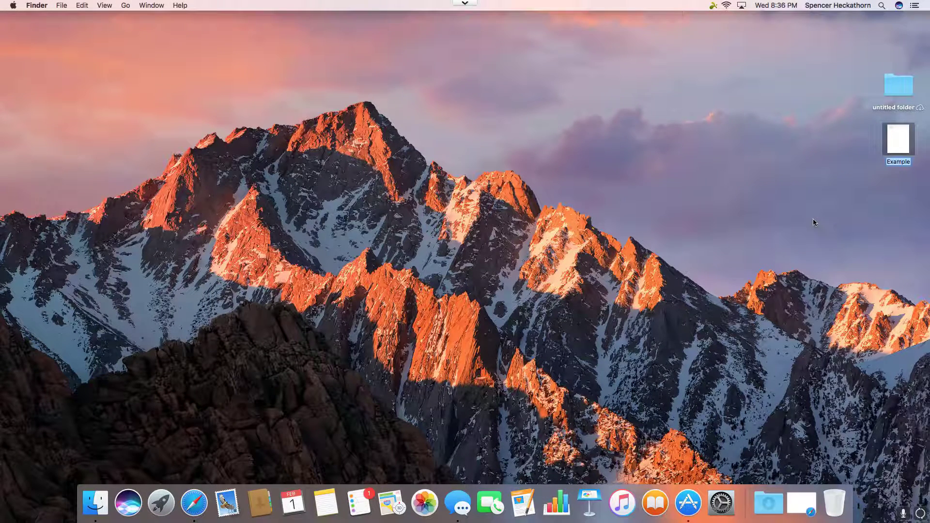
{"action": "type", "text": "test"}
{"action": "key", "text": "Return"}
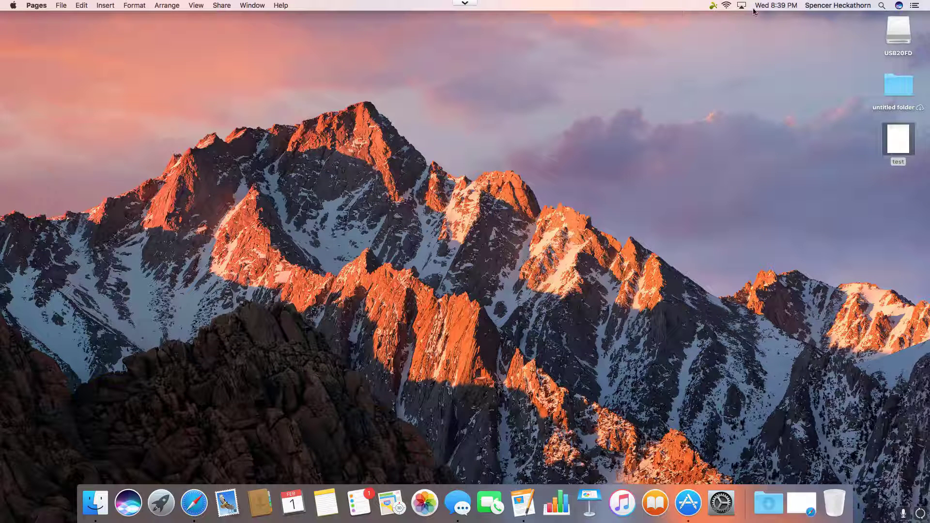
{"action": "left_click_drag", "start_coordinate": [901, 146], "coordinate": [893, 40]}
On the USB20FD drive, rename test.pages to test.zip and accept the extension-change warning
{"action": "left_click", "coordinate": [893, 39]}
{"action": "double_click", "coordinate": [893, 39]}
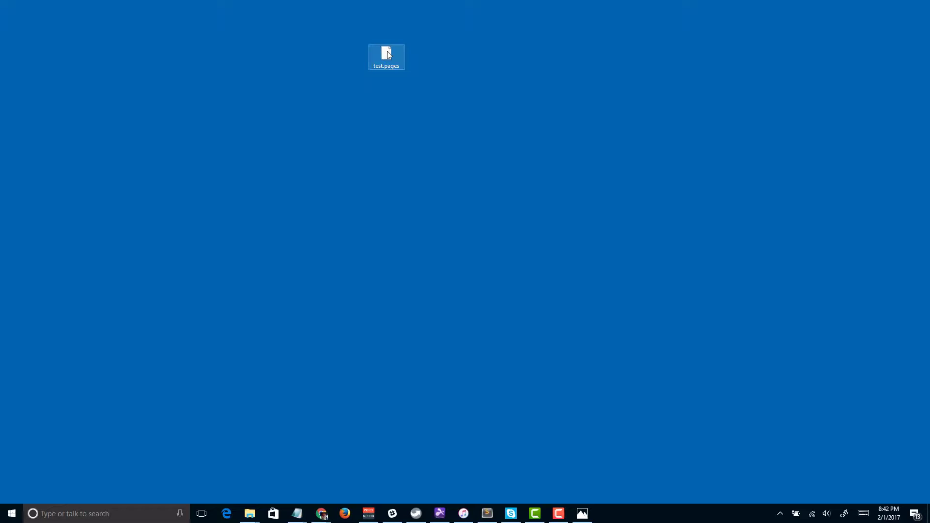
{"action": "right_click", "coordinate": [392, 63]}
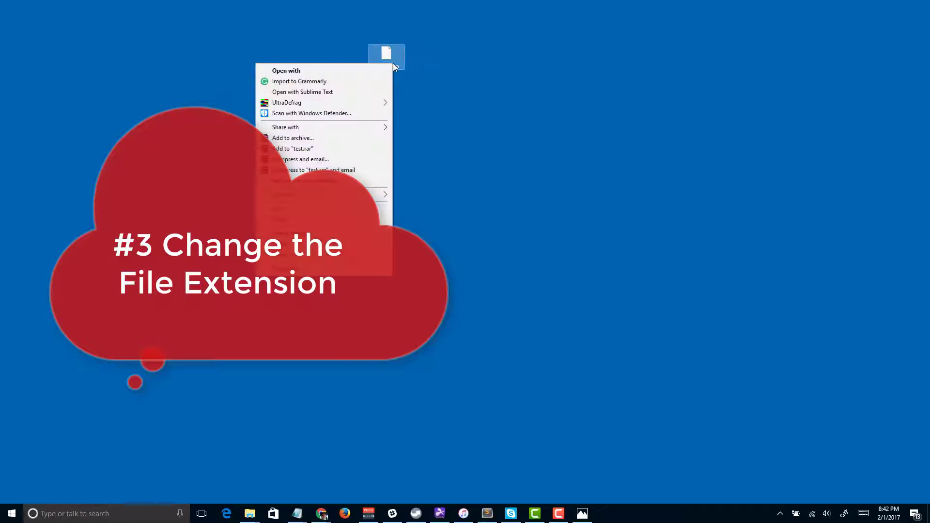
{"action": "left_click", "coordinate": [353, 254]}
{"action": "left_click", "coordinate": [390, 66]}
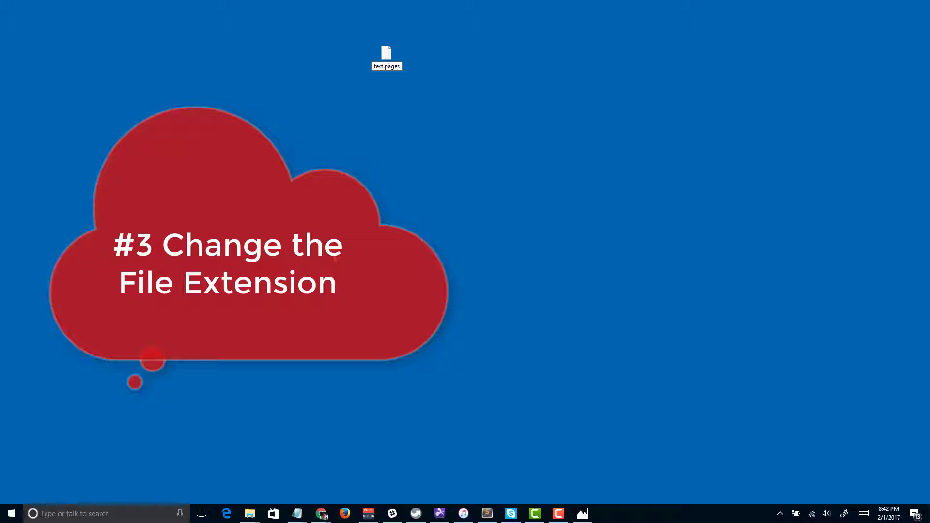
{"action": "key", "text": "BackSpace"}
{"action": "key", "text": "BackSpace"}
{"action": "key", "text": "BackSpace"}
{"action": "key", "text": "BackSpace"}
{"action": "key", "text": "BackSpace"}
{"action": "type", "text": "zip"}
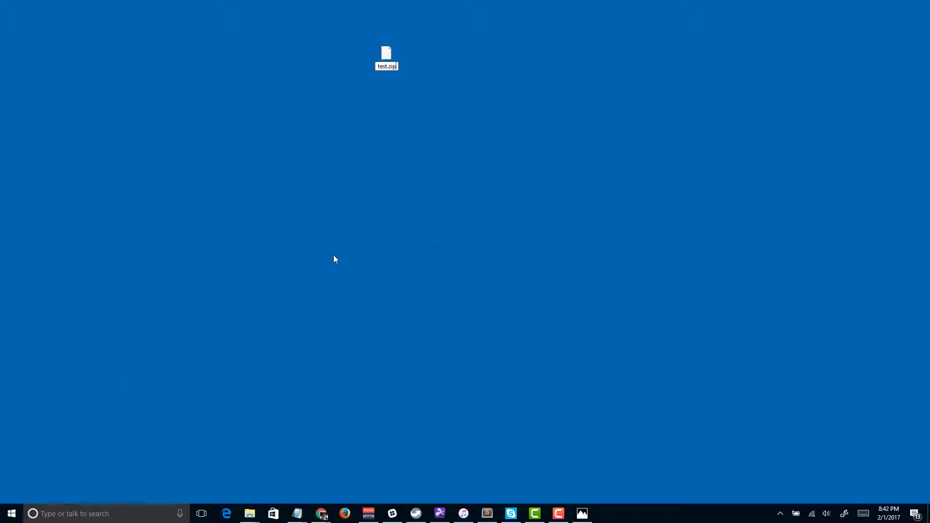
{"action": "key", "text": "Return"}
{"action": "left_click", "coordinate": [508, 260]}
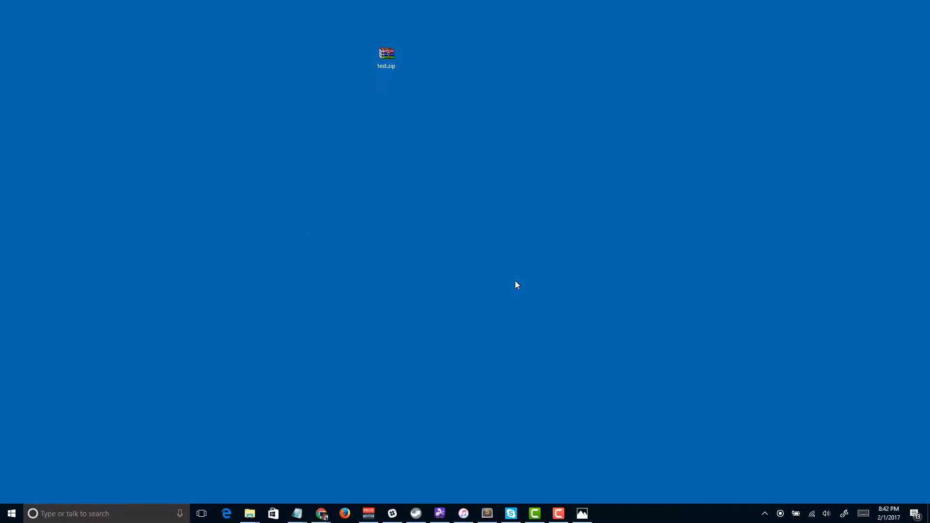
Extract test.zip into a test folder, check it, then close the folder window
{"action": "right_click", "coordinate": [389, 58]}
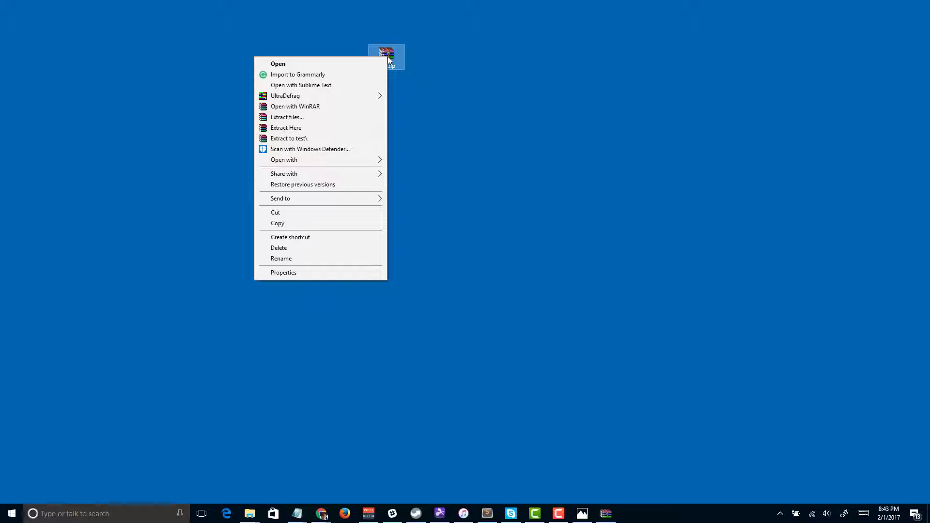
{"action": "left_click", "coordinate": [309, 116]}
{"action": "left_click", "coordinate": [533, 355]}
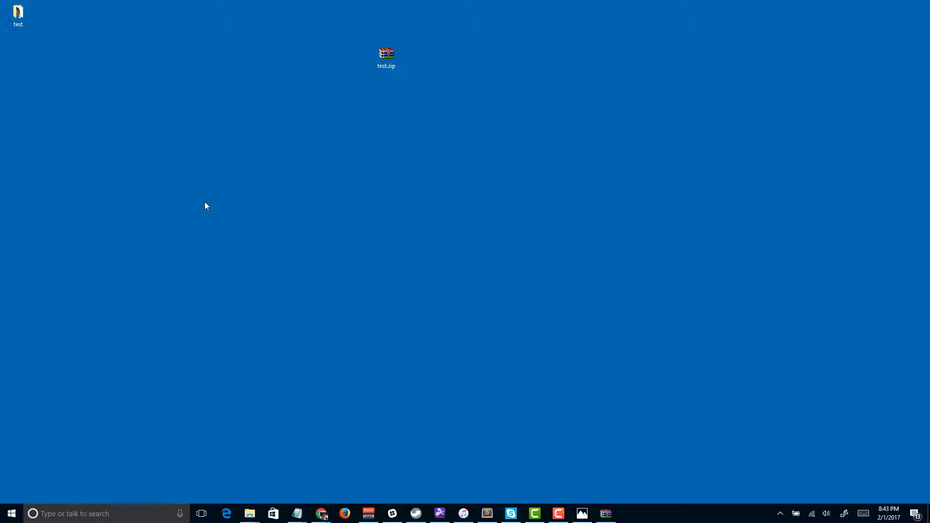
{"action": "key", "text": "Return"}
{"action": "key", "text": "alt+F4"}
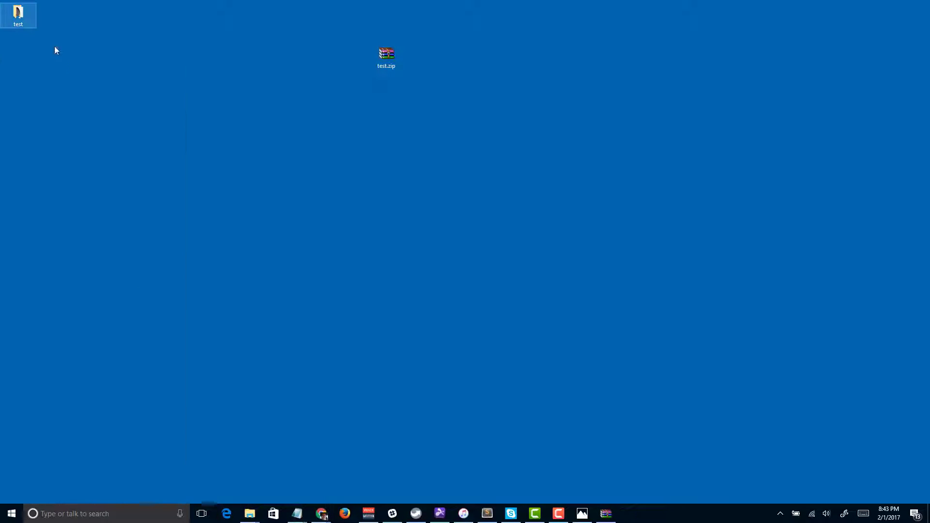
{"action": "left_click", "coordinate": [205, 204]}
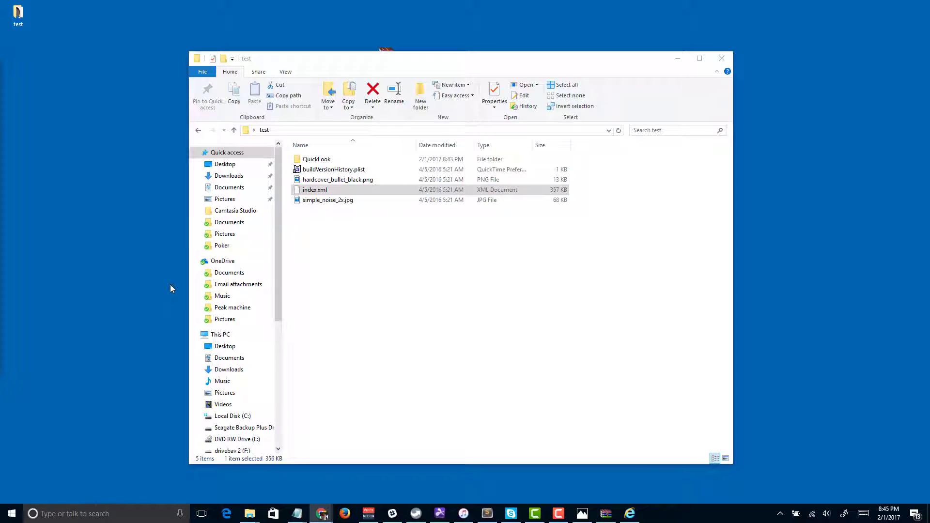
{"action": "left_click", "coordinate": [729, 57]}
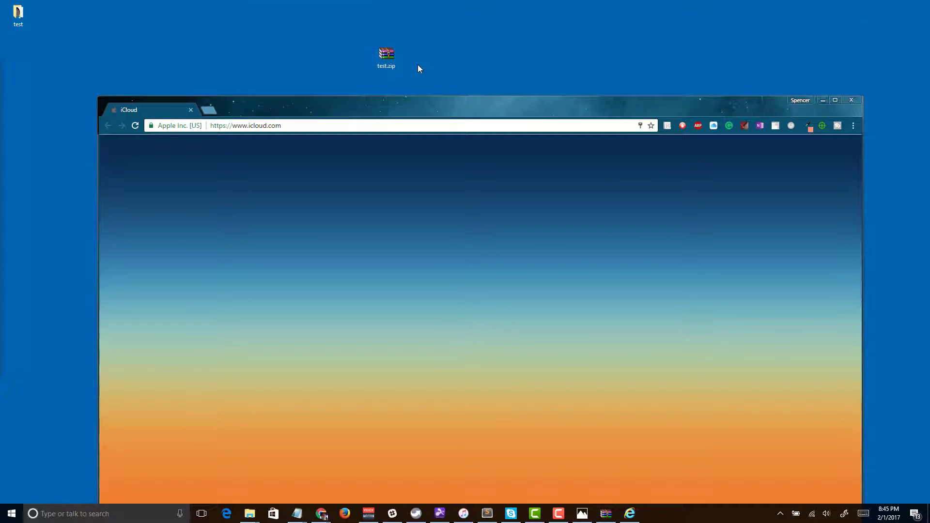
Delete the desktop test folder and test.zip, then finish iCloud sign-in by trusting this browser
{"action": "left_click_drag", "start_coordinate": [418, 65], "coordinate": [6, 14]}
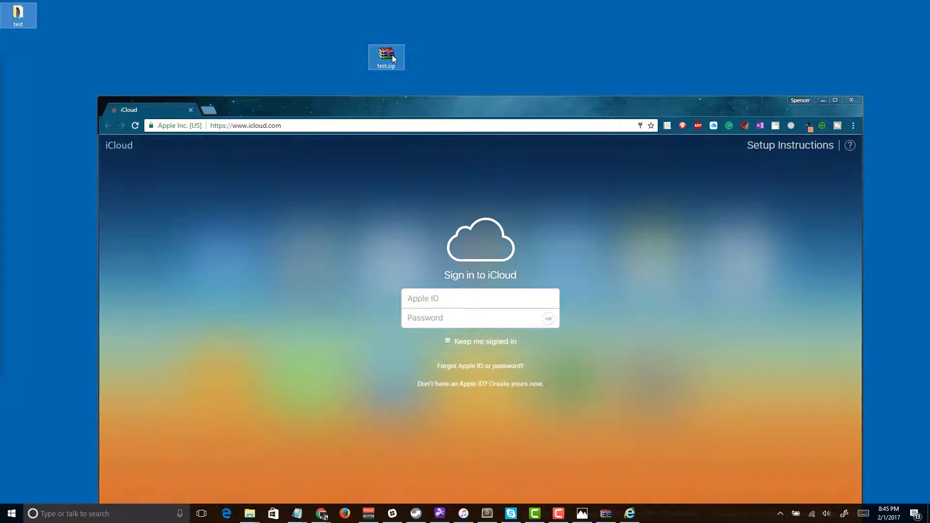
{"action": "right_click", "coordinate": [392, 57]}
{"action": "left_click", "coordinate": [256, 193]}
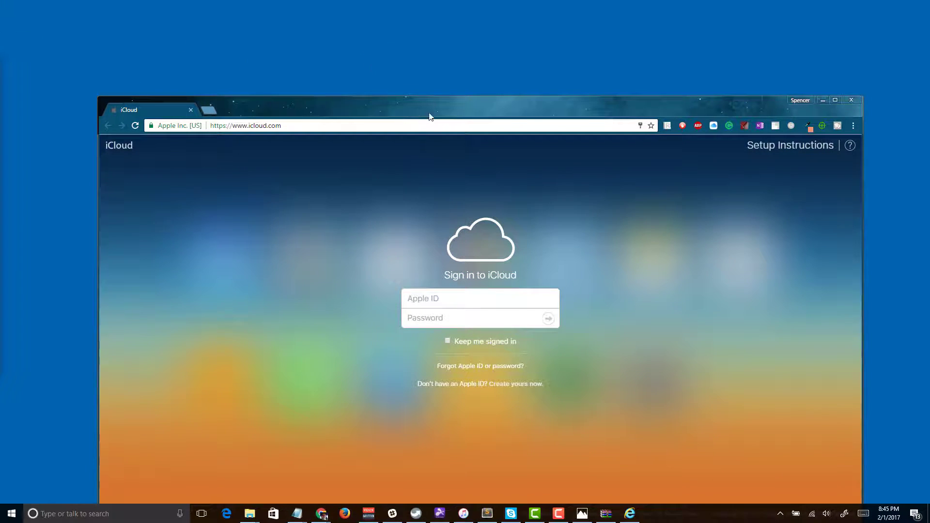
{"action": "left_click_drag", "start_coordinate": [429, 116], "coordinate": [439, 41]}
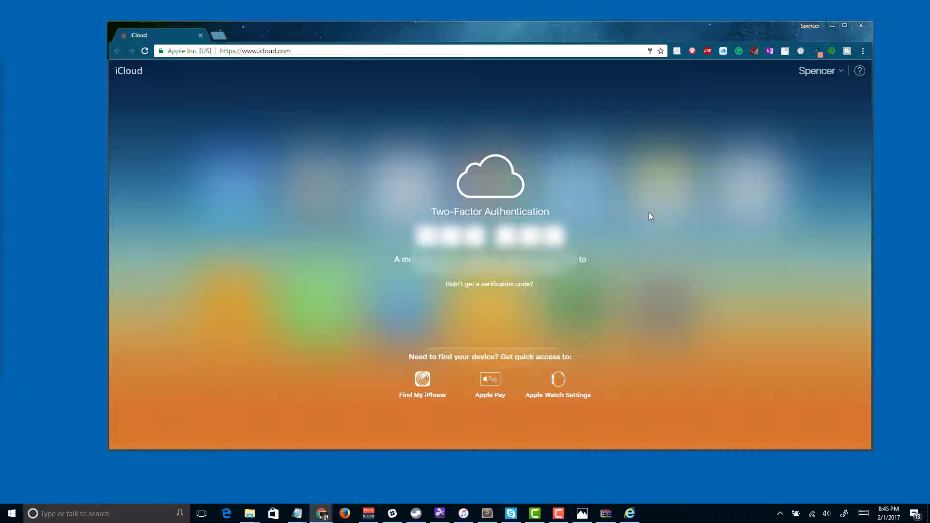
{"action": "left_click", "coordinate": [521, 254]}
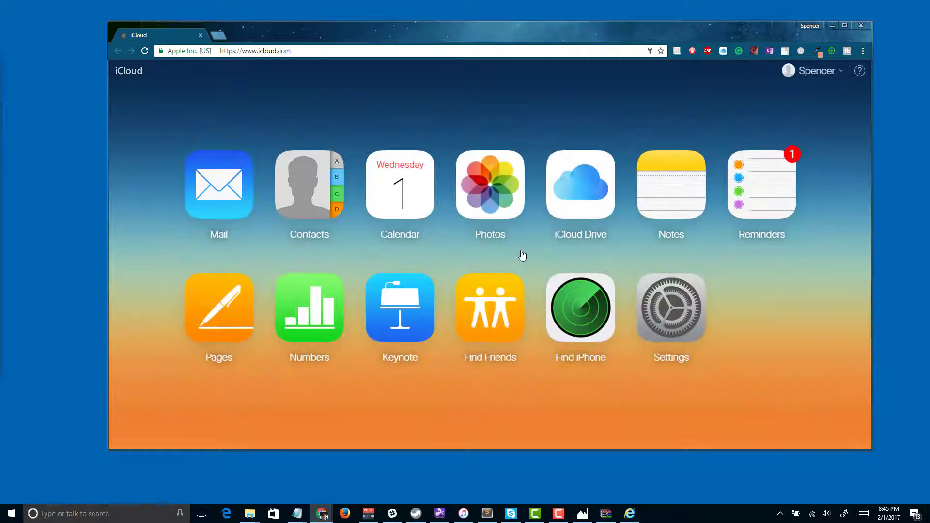
Launch Pages on iCloud, get past its welcome screens, and open test doc from the document list
{"action": "left_click", "coordinate": [206, 295]}
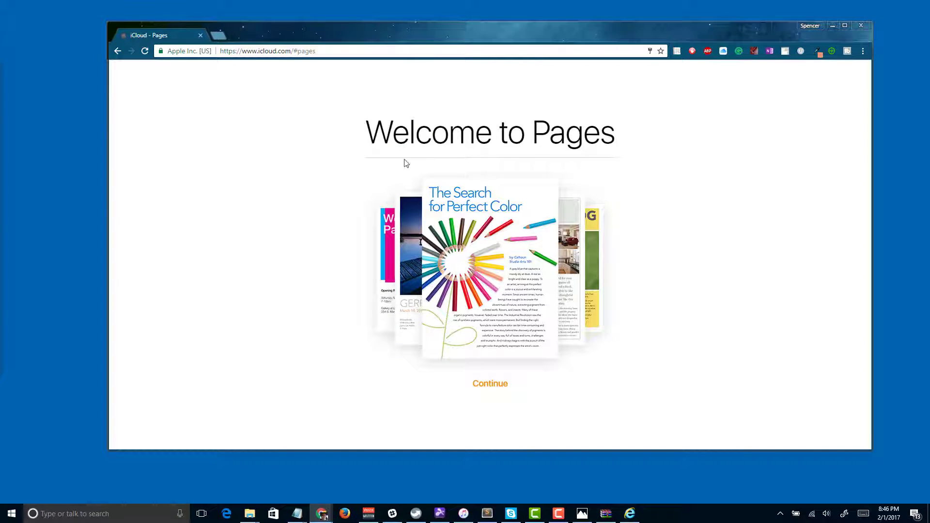
{"action": "left_click", "coordinate": [493, 385]}
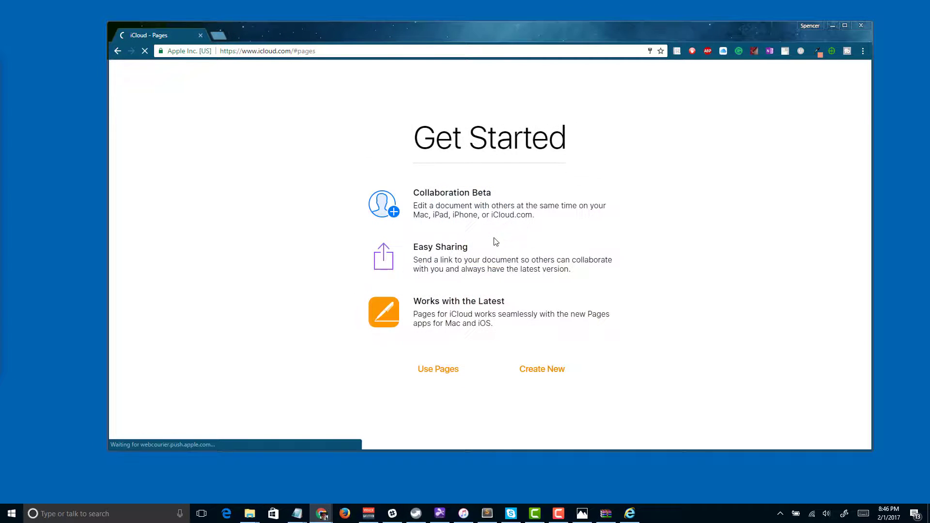
{"action": "left_click", "coordinate": [442, 371]}
{"action": "double_click", "coordinate": [391, 240]}
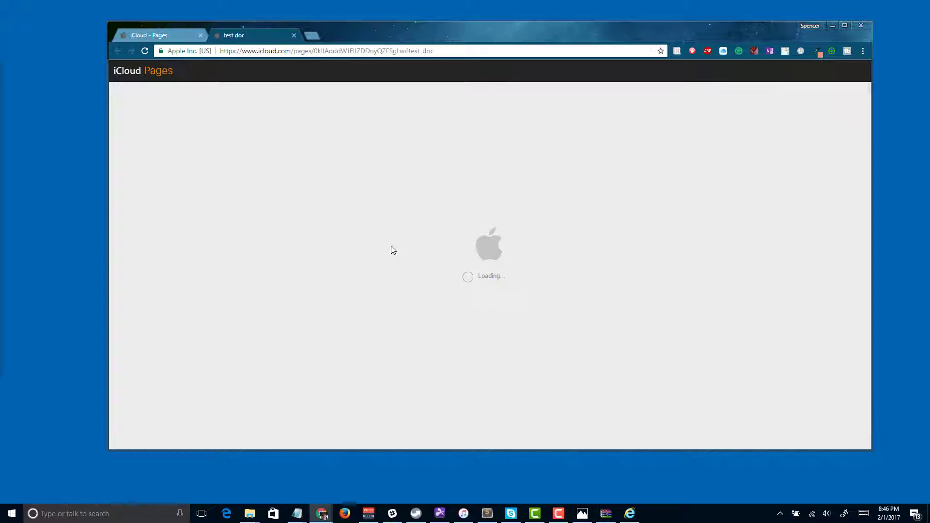